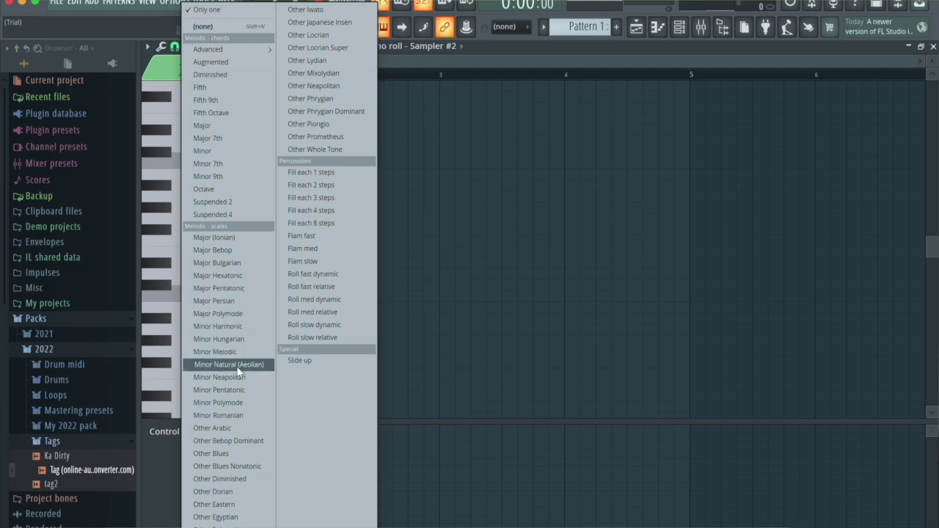
Step: Stamp a Minor Natural (Aeolian) scale starting on A4 at the beginning of the Sampler #2 piano roll
left_click(225, 289)
left_click(190, 48)
left_click(229, 366)
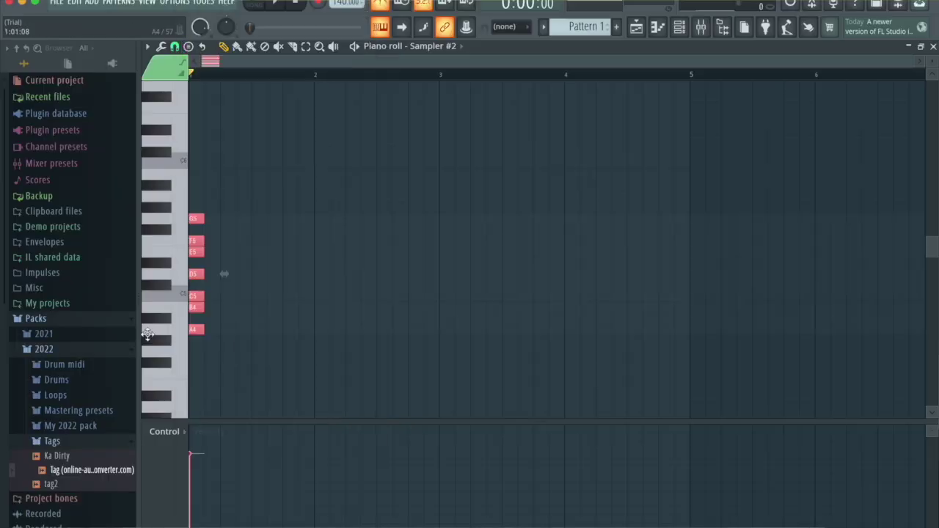
Step: Stack further copies of the A minor scale notes in the octaves above and below the stamped one
left_click_drag(196, 331, 183, 206)
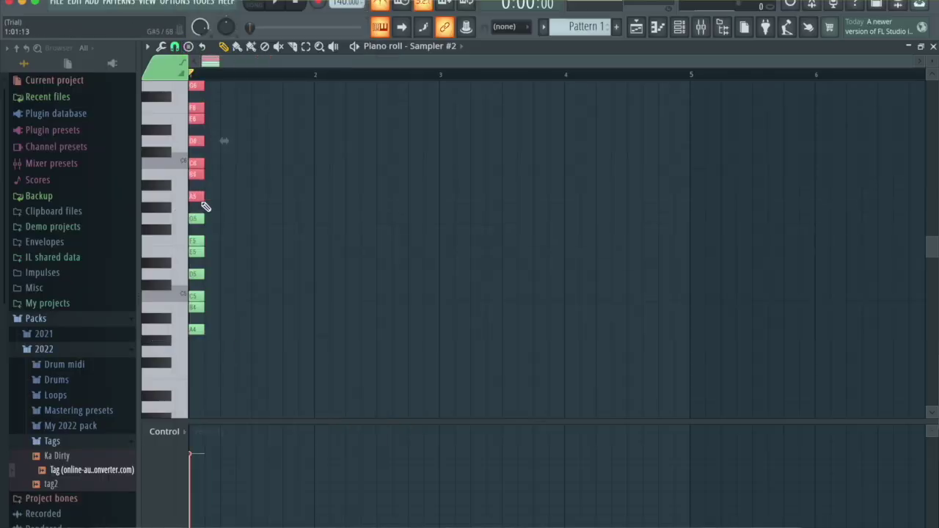
left_click_drag(234, 400, 165, 341)
scroll(198, 361, "up", 3)
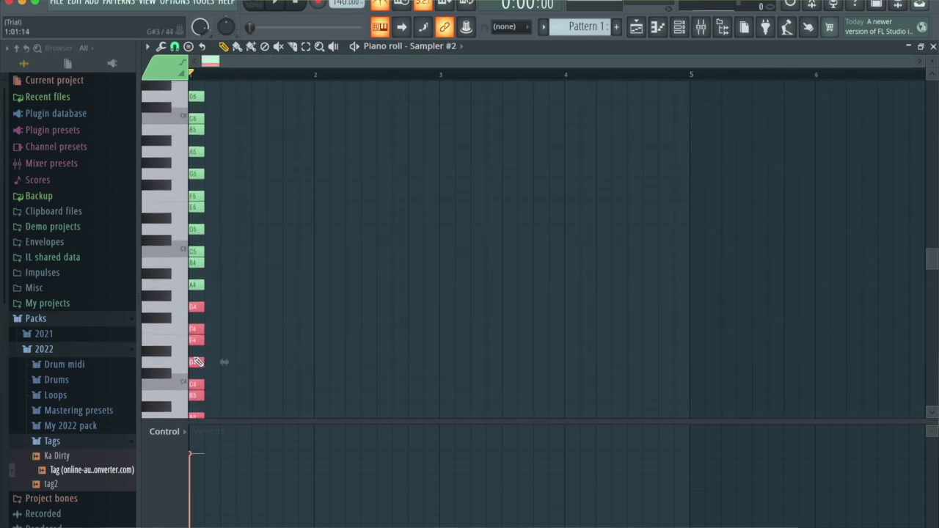
scroll(196, 388, "down", 3)
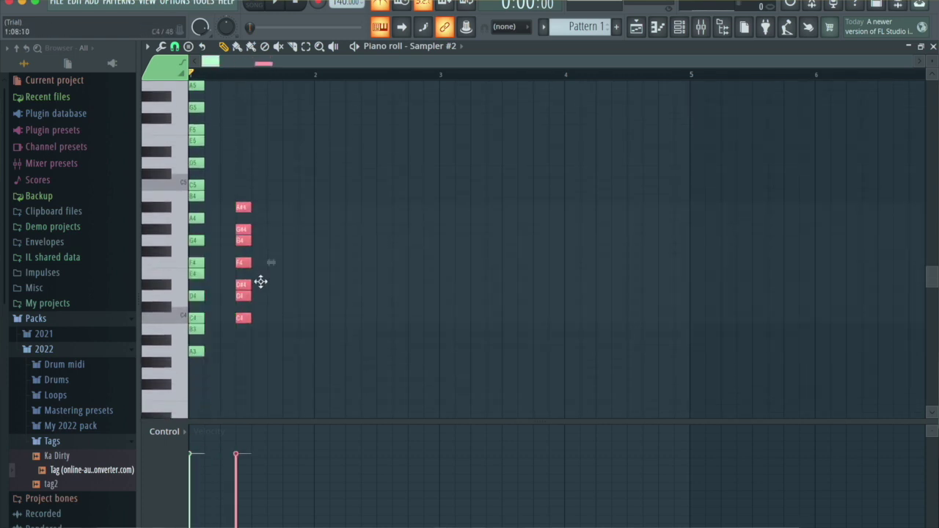
scroll(195, 80, "up", 6)
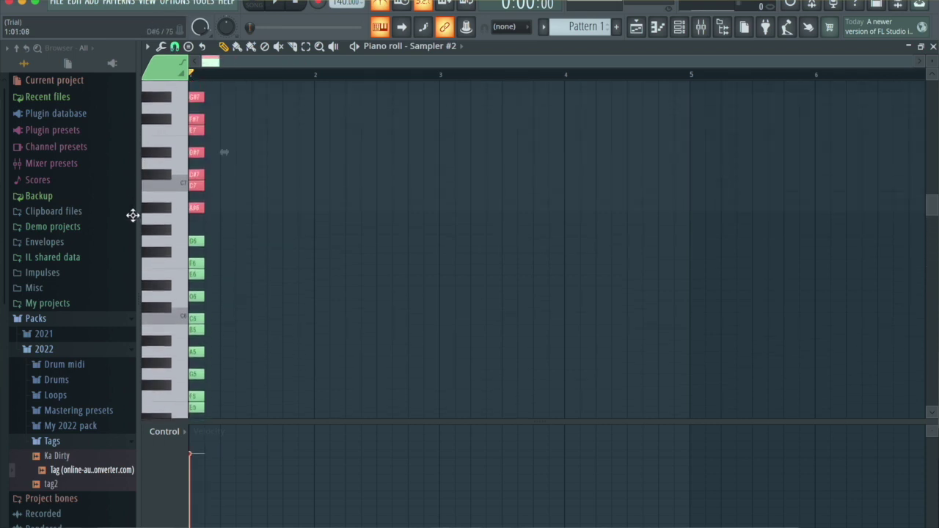
scroll(431, 109, "down", 2)
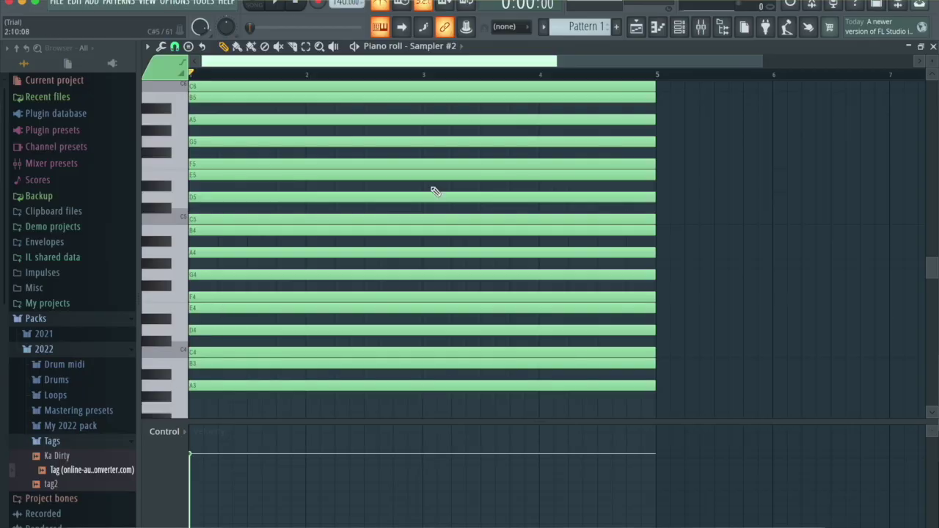
Step: Open the FL Keys instrument from the channel rack and load its Dark Piano preset
left_click(680, 28)
left_click(326, 132)
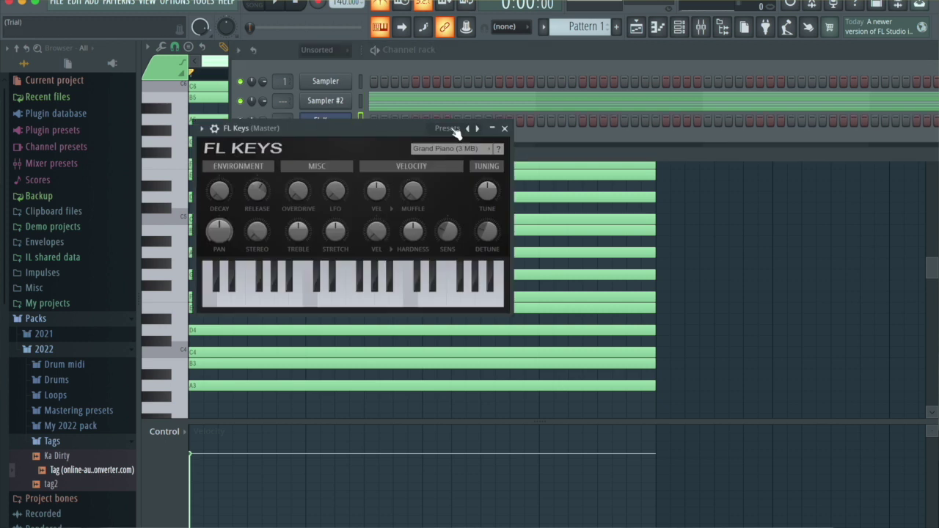
left_click(450, 129)
left_click(487, 187)
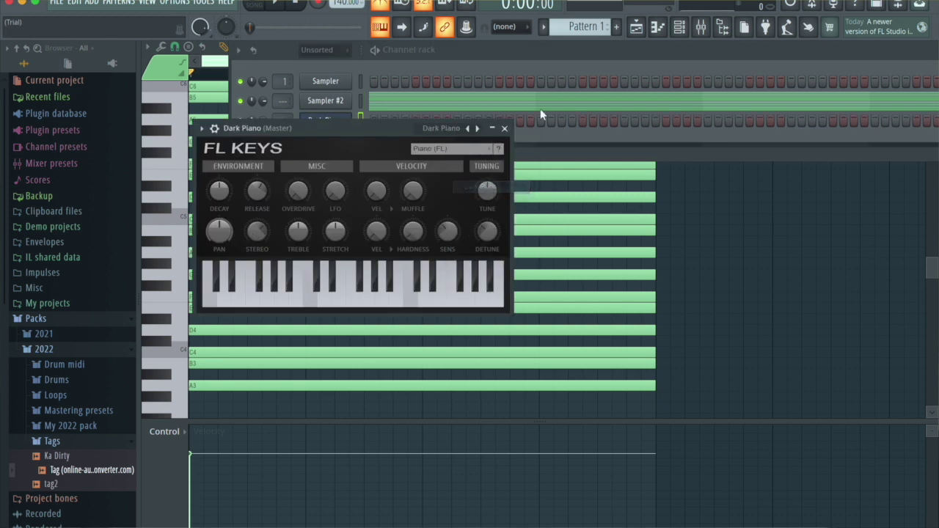
Step: In the Dark Piano piano roll, place two-bar root notes on A4 and A3 from the start of bar 1
key("F7")
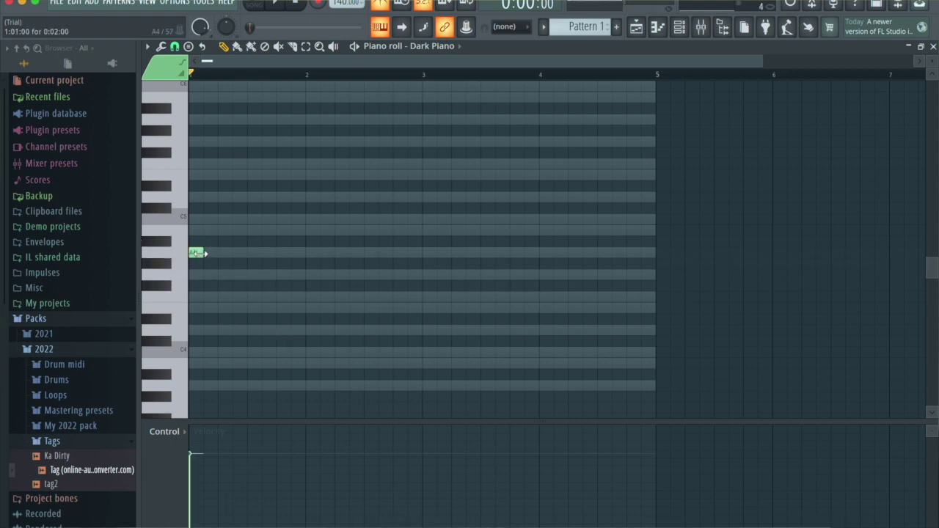
left_click_drag(294, 256, 247, 392)
scroll(440, 365, "down", 3)
left_click_drag(439, 365, 565, 308)
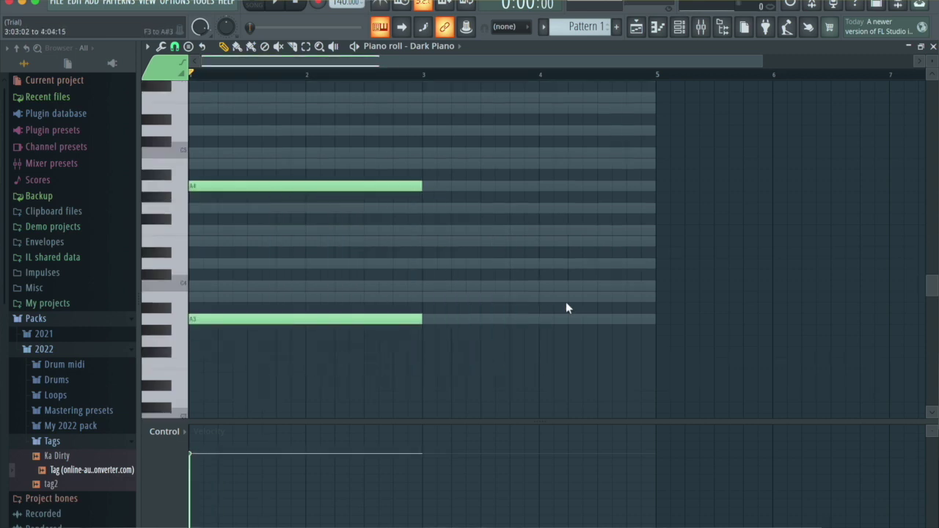
Step: Duplicate the two root notes into bars 3 and 4, lower the copies four semitones to F4 and F3, and play them
key("ctrl+b")
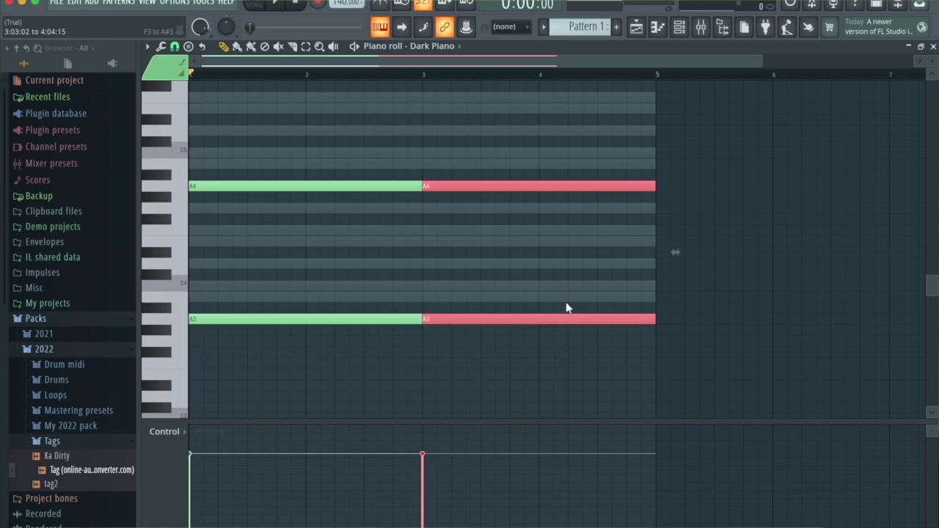
key("Down")
key("Down")
key("Down")
key("Down")
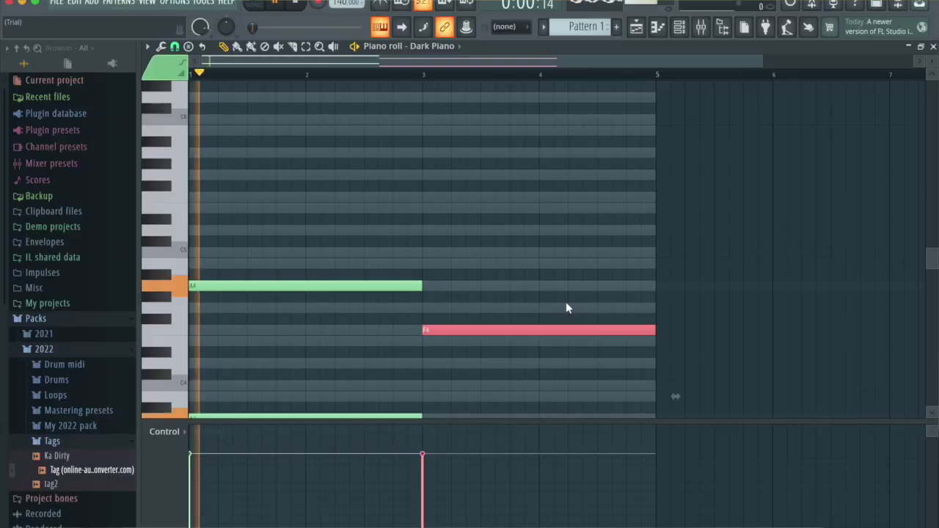
key("XF86AudioRaiseVolume")
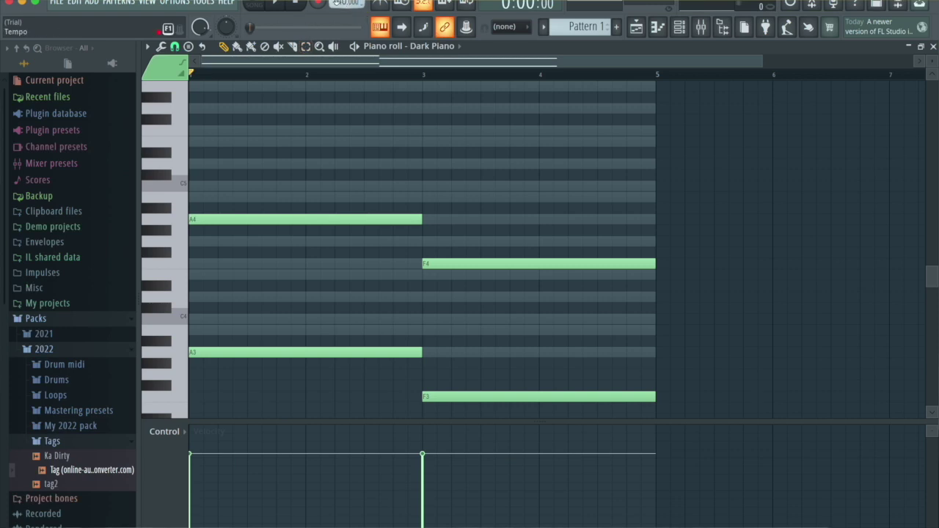
Step: Set the project tempo to 160 BPM and play back the root notes
right_click(338, 3)
left_click(475, 124)
scroll(479, 130, "up", 4)
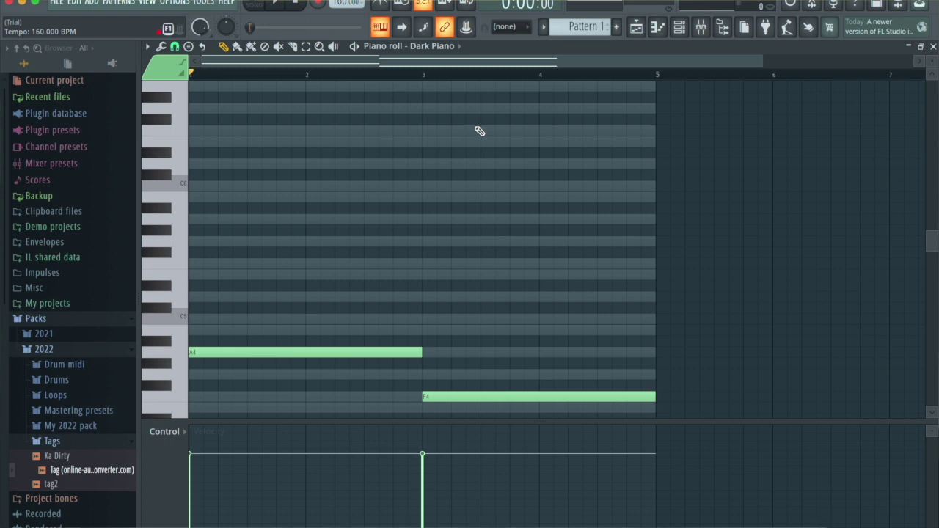
key("space")
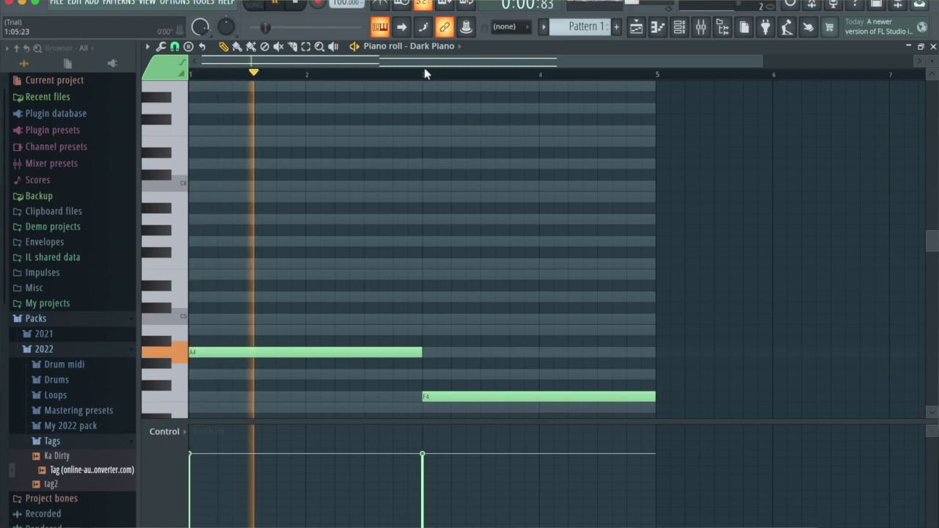
scroll(445, 101, "down", 4)
scroll(444, 101, "up", 1)
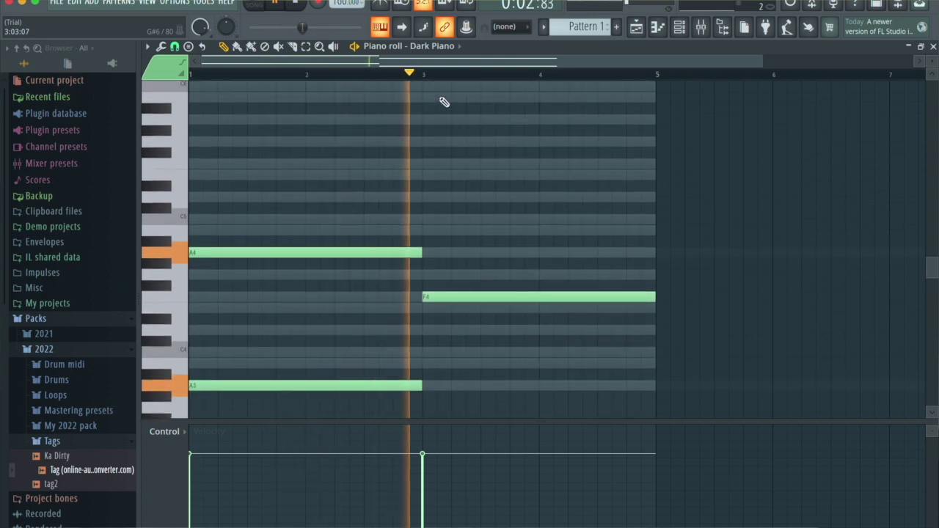
key("space")
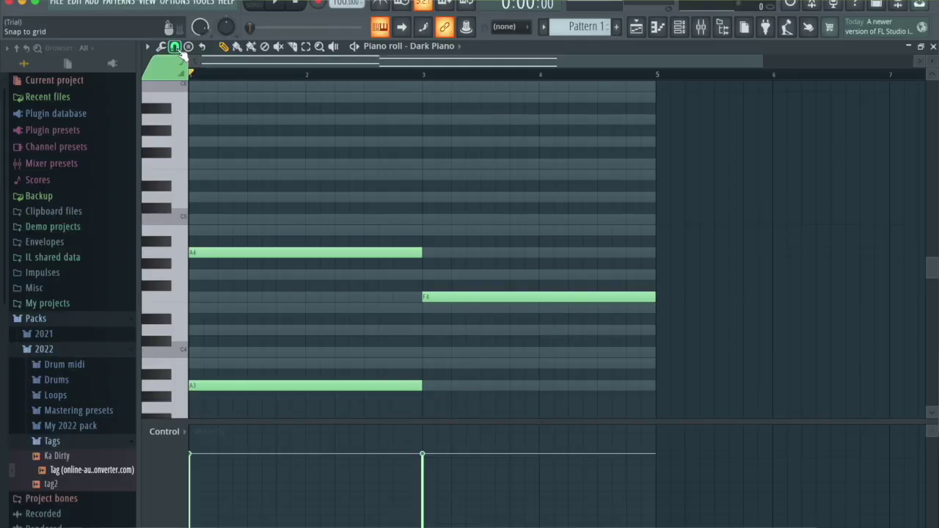
Step: Set the piano roll's grid snap to 1/3 beat
left_click(175, 47)
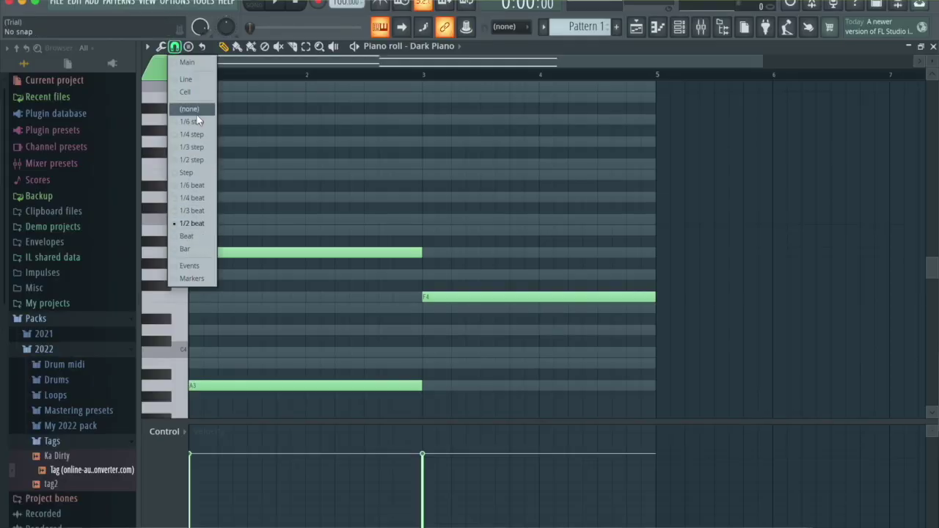
left_click(192, 212)
scroll(215, 300, "up", 3, "ctrl")
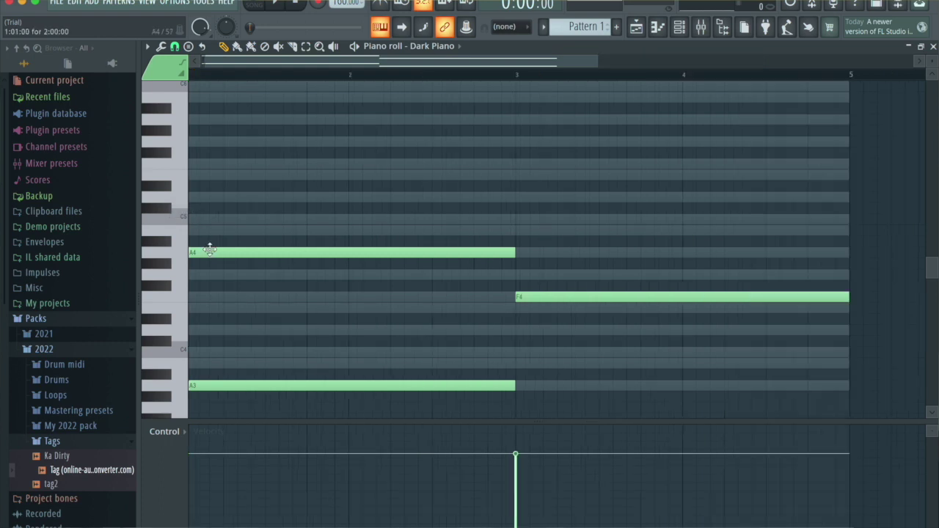
scroll(211, 272, "up", 1)
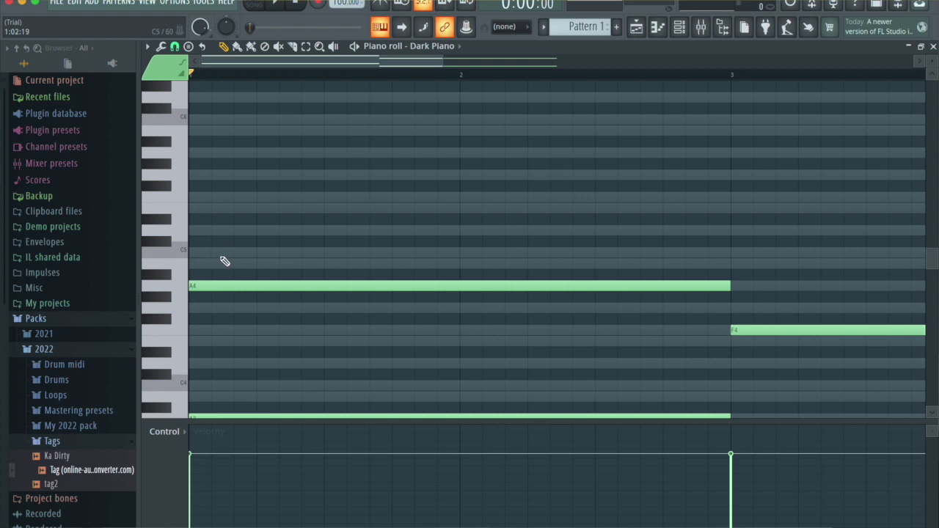
scroll(205, 260, "up", 1, "ctrl")
Step: Draw a rising and falling arpeggio of 1/3-beat notes A5, C6, E6, A6, E6, C6 from the start of bar 1
left_click(204, 256)
right_click(223, 257)
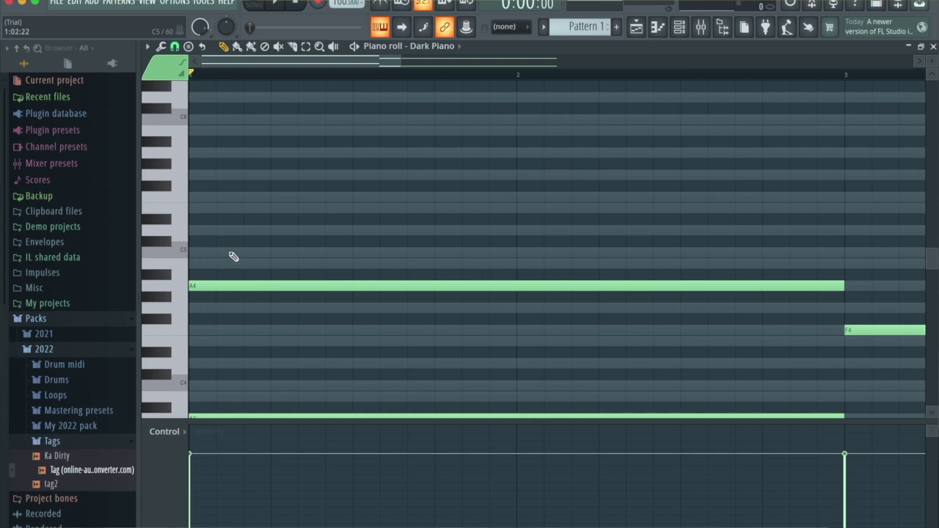
scroll(229, 260, "up", 1)
left_click(202, 193)
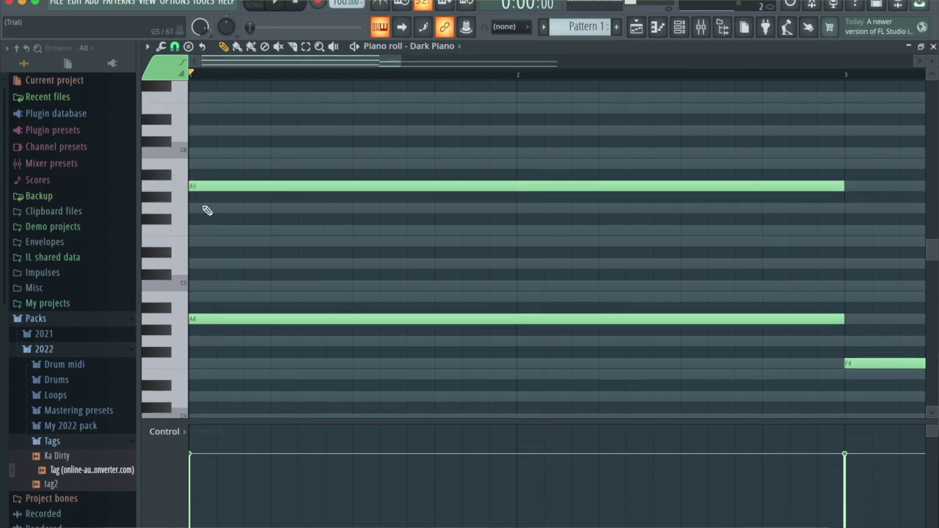
left_click_drag(844, 185, 185, 190)
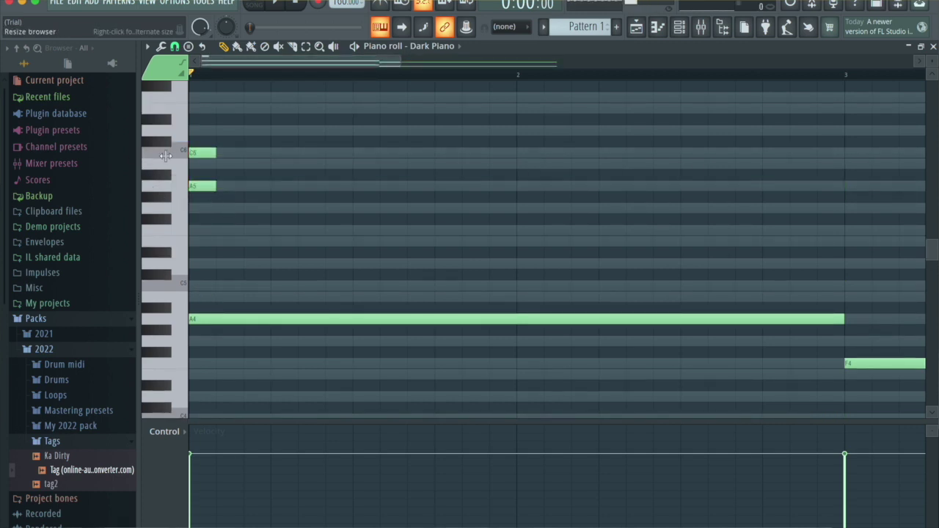
scroll(165, 156, "up", 1)
left_click(196, 141)
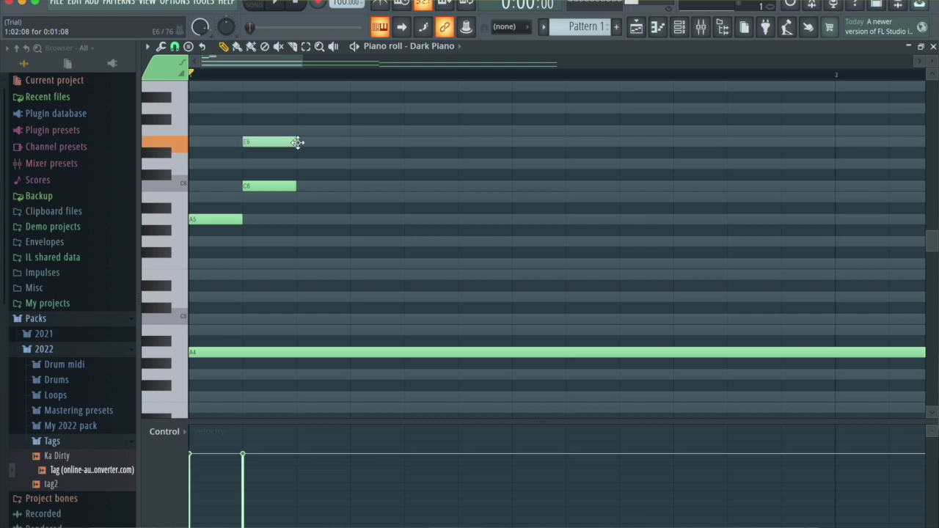
left_click_drag(284, 142, 338, 142)
scroll(353, 132, "up", 1)
left_click(370, 121)
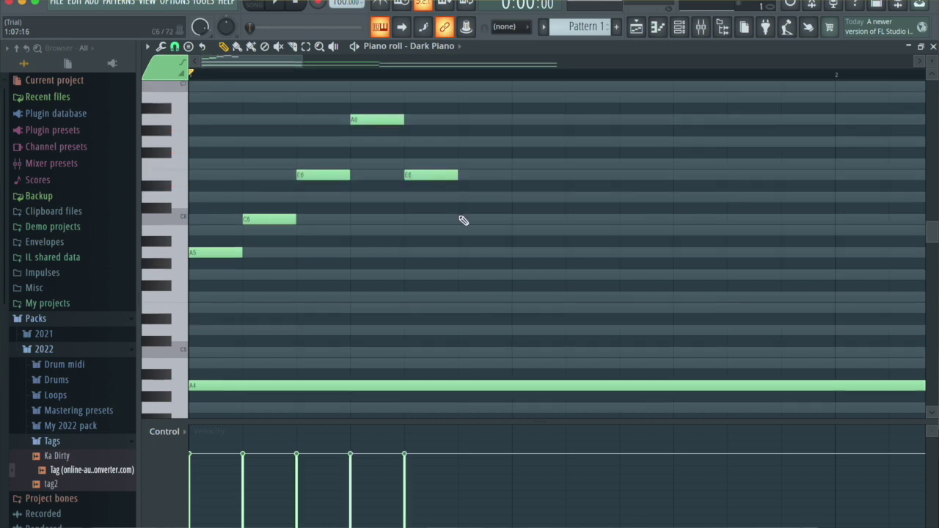
Step: Select the six-note arpeggio, repeat it back to back until it fills all four bars, and play the result
left_click_drag(513, 110, 204, 313)
key("ctrl+b")
key("ctrl+b")
key("ctrl+b")
key("ctrl+b")
key("ctrl+b")
key("ctrl+b")
key("ctrl+b")
key("Page_Down")
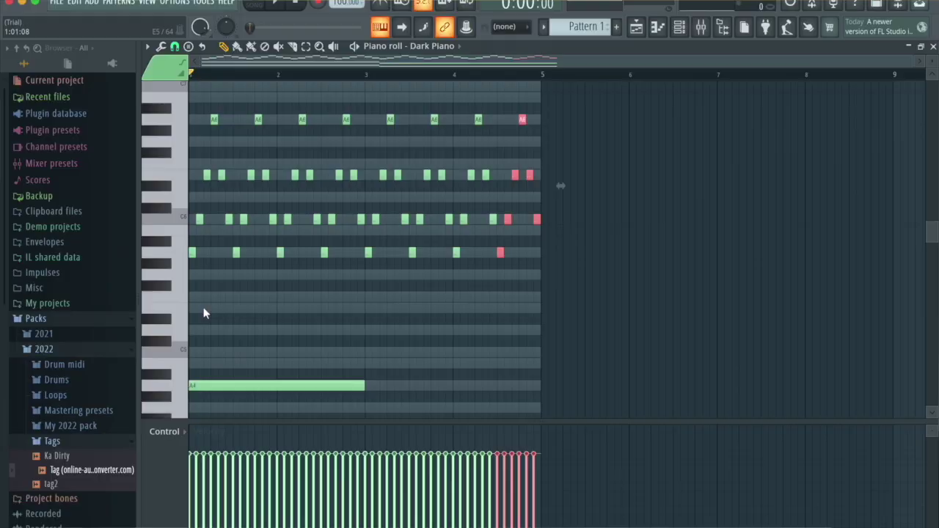
key("space")
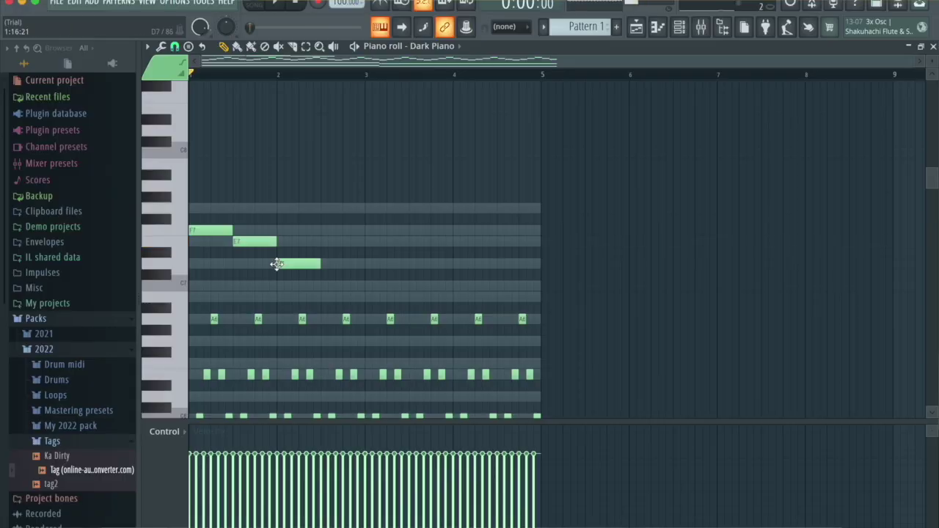
Step: Duplicate the two-bar top melody F7, E7, D7, E7 into bars 3 and 4 and play the pattern
left_click_drag(381, 204, 189, 296)
key("ctrl+b")
key("space")
Step: Slightly randomize the velocities of all notes with the Randomizer, with its pattern generation turned off
scroll(409, 298, "down", 3)
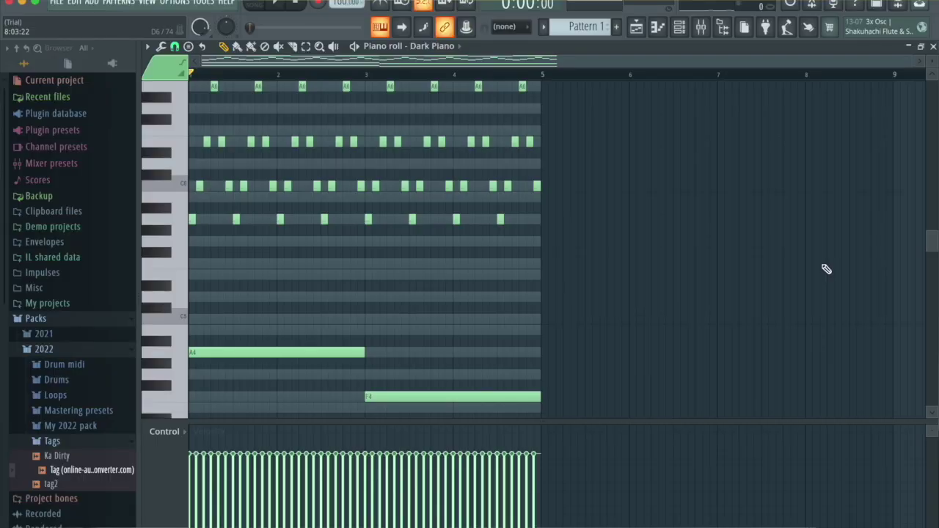
key("alt+r")
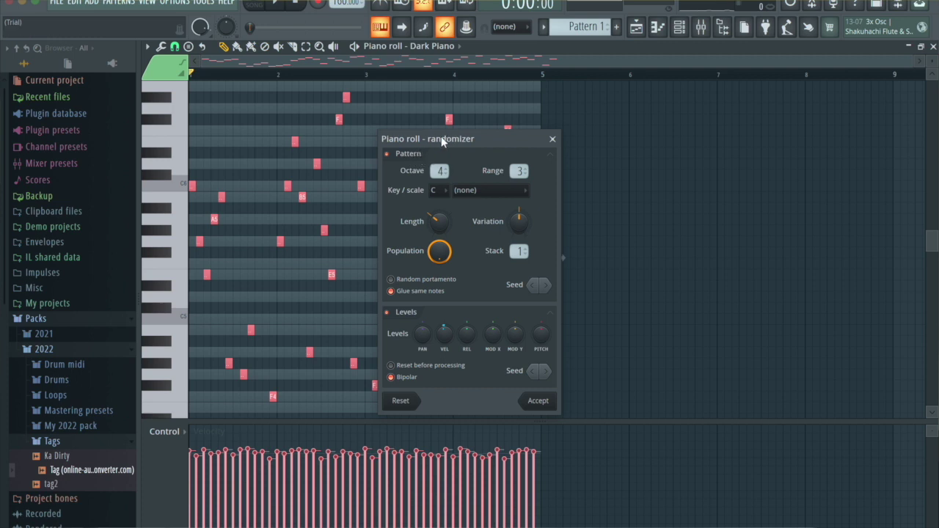
left_click(416, 156)
left_click_drag(445, 336, 445, 328)
left_click(537, 400)
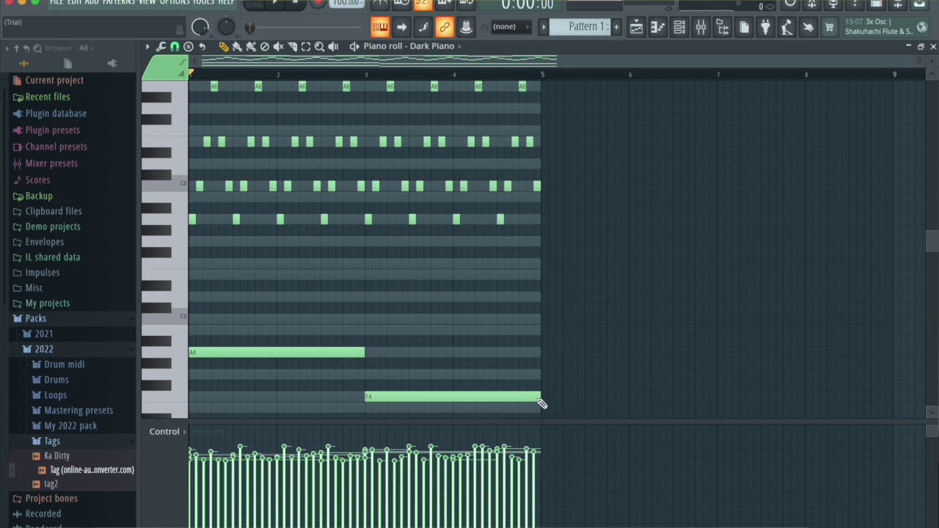
Step: Strum the notes with the Strumizer, using a slight start time strength
key("alt+s")
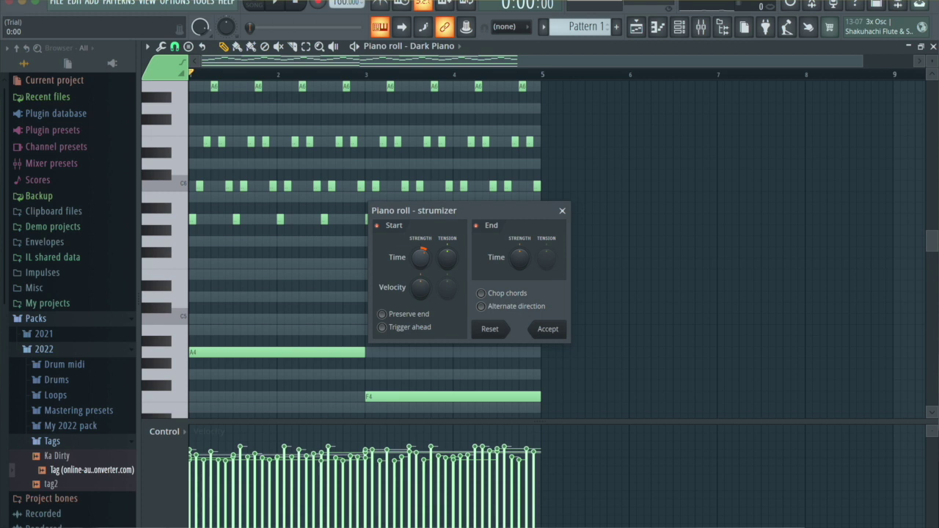
left_click(547, 329)
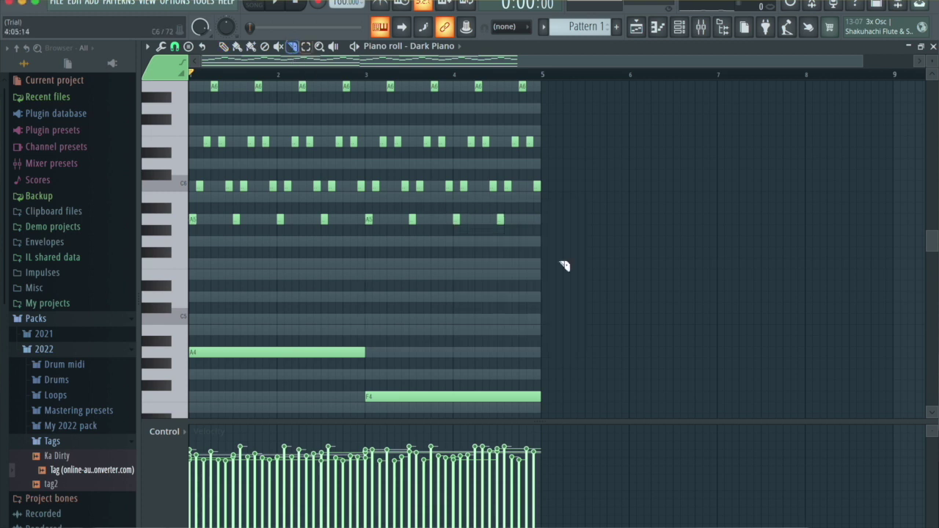
Step: Slice off the note ends that overhang the start of bar 5 and play the complete pattern
scroll(596, 300, "down", 4)
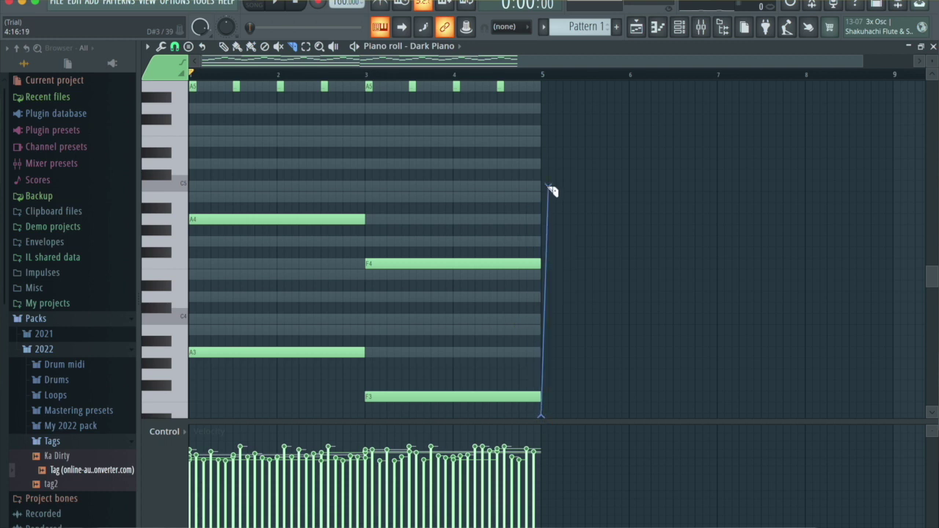
scroll(547, 73, "up", 12)
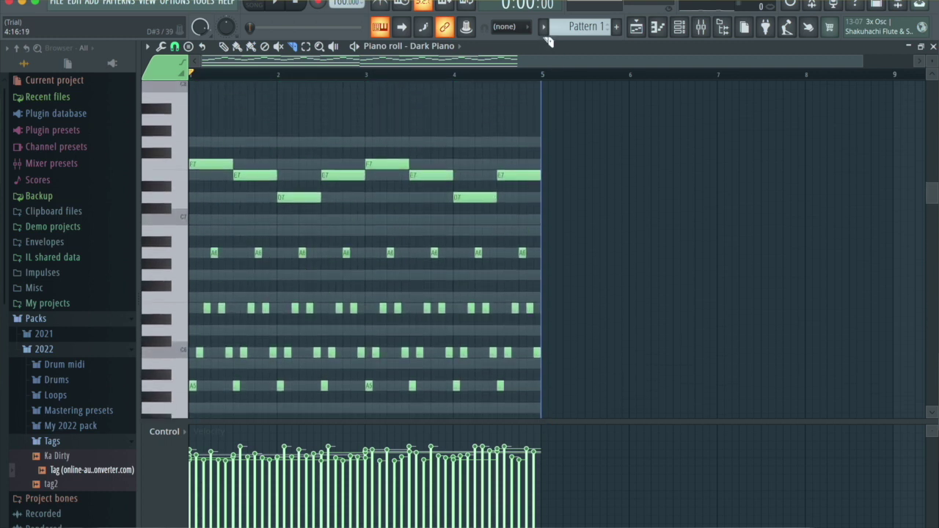
scroll(587, 278, "down", 3, "alt")
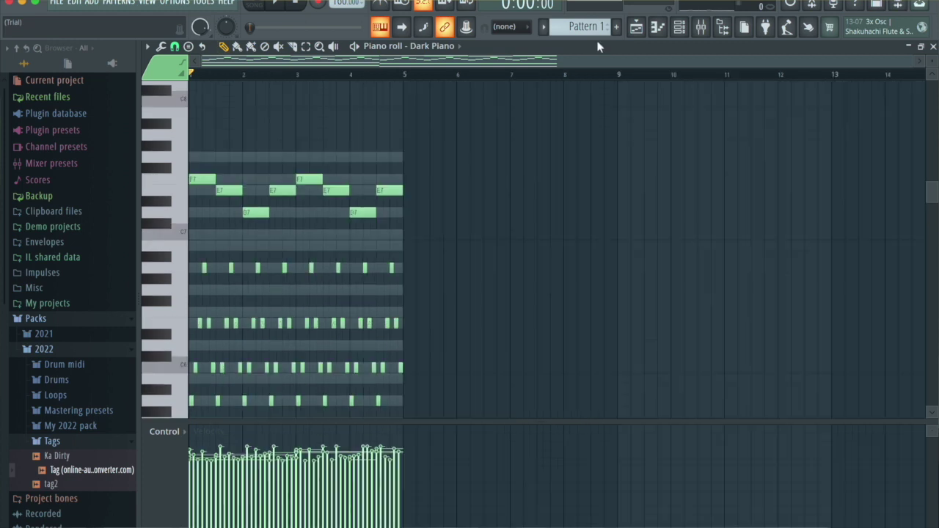
scroll(577, 262, "down", 3, "ctrl")
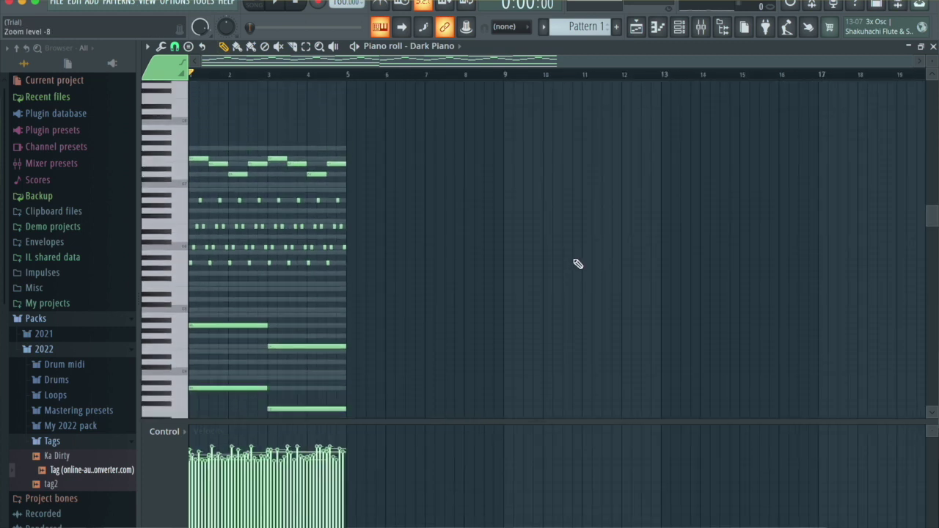
key("space")
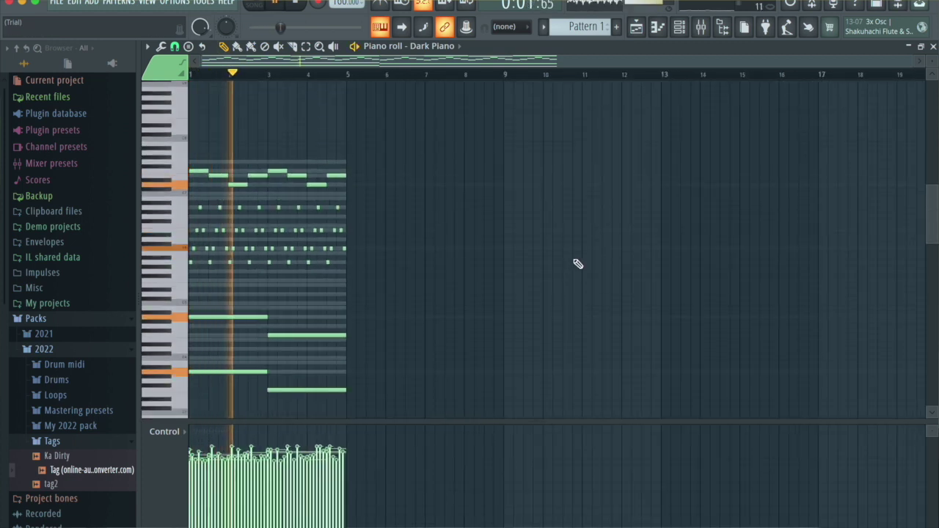